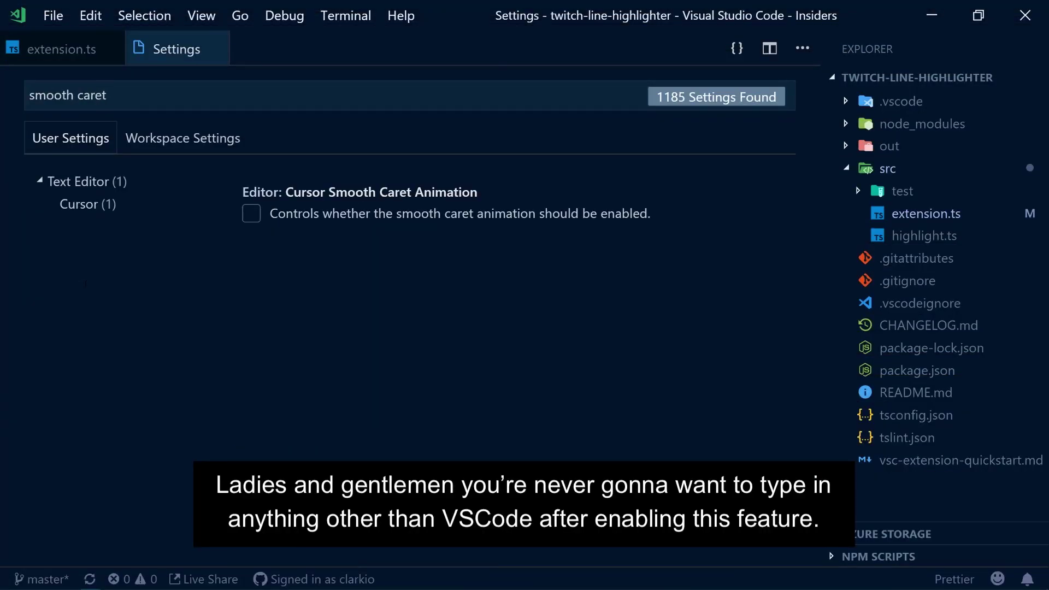
Turn on Cursor Smooth Caret Animation and return to extension.ts.
{"action": "left_click", "coordinate": [252, 214]}
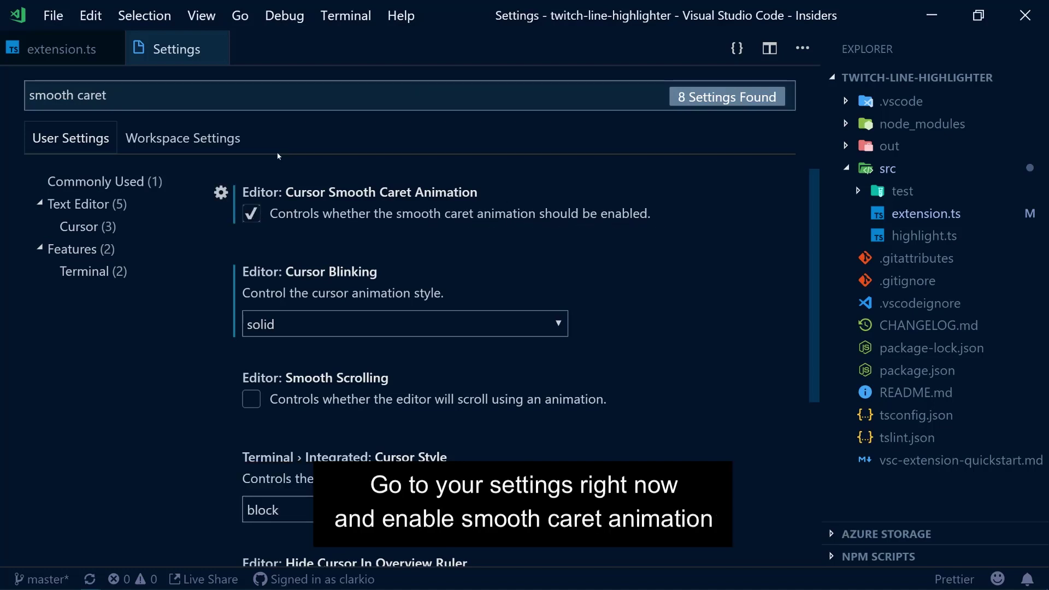
{"action": "left_click", "coordinate": [62, 49]}
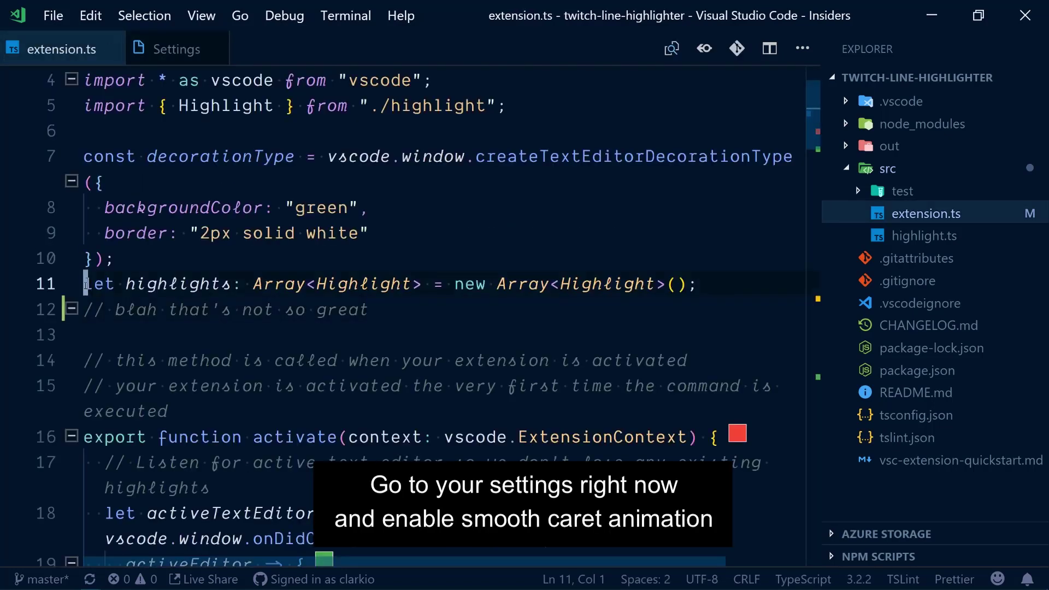
{"action": "left_click", "coordinate": [176, 284]}
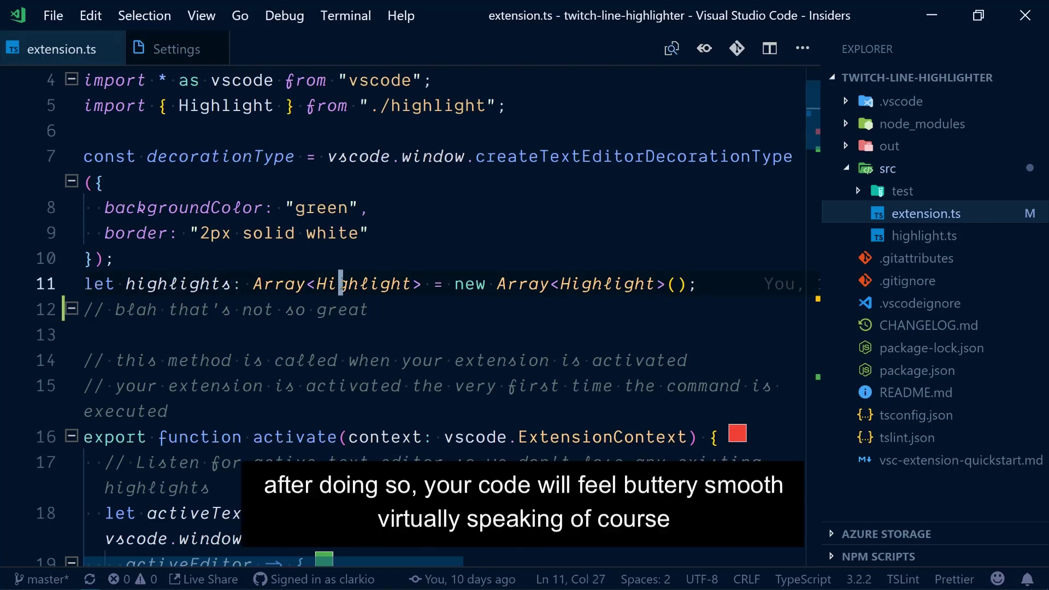
Delete the 'blah' comment line on line 12 and start a fresh comment line there.
{"action": "key", "text": "Down"}
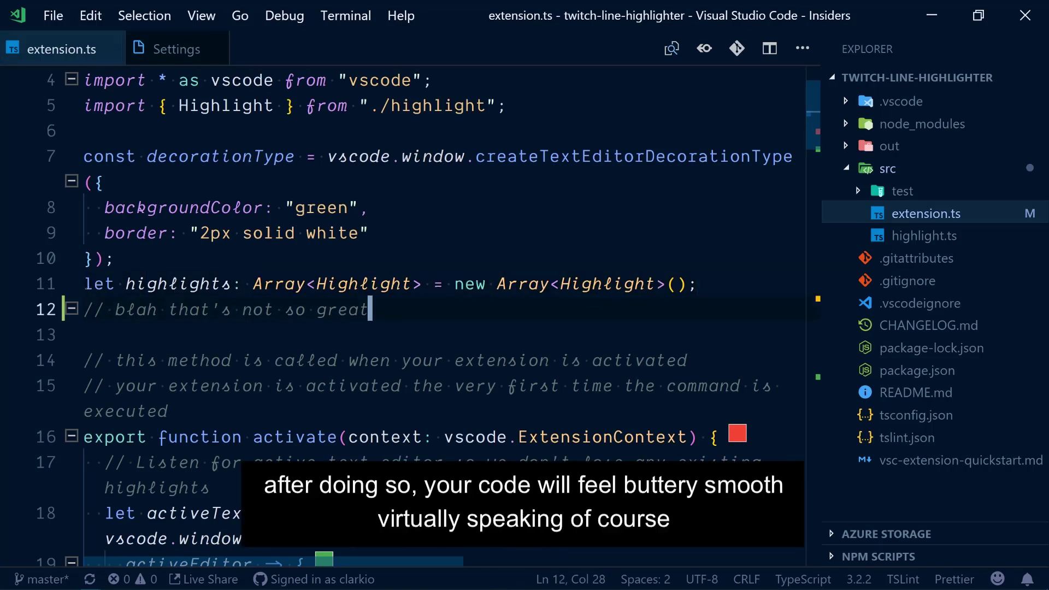
{"action": "key", "text": "ctrl+shift+k"}
{"action": "key", "text": "Return"}
{"action": "key", "text": "Up"}
{"action": "type", "text": "// ZO"}
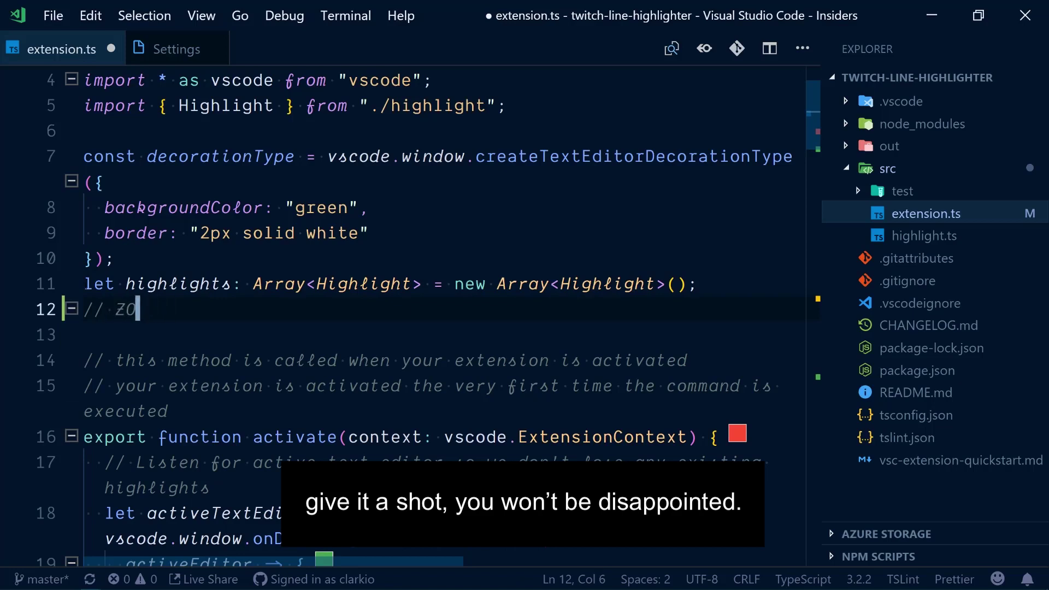
{"action": "type", "text": "MG!!!!"}
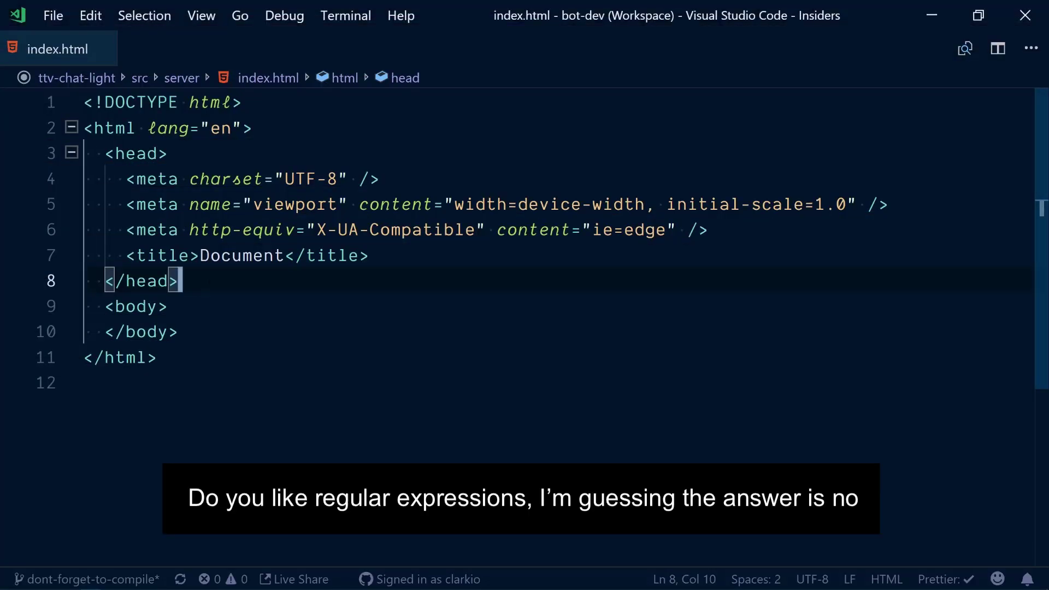
Select the <body> and </body> pair in index.html, then clear the selection.
{"action": "key", "text": "Down"}
{"action": "key", "text": "Home"}
{"action": "key", "text": "Home"}
{"action": "key", "text": "shift+Down"}
{"action": "key", "text": "shift+End"}
{"action": "key", "text": "Right"}
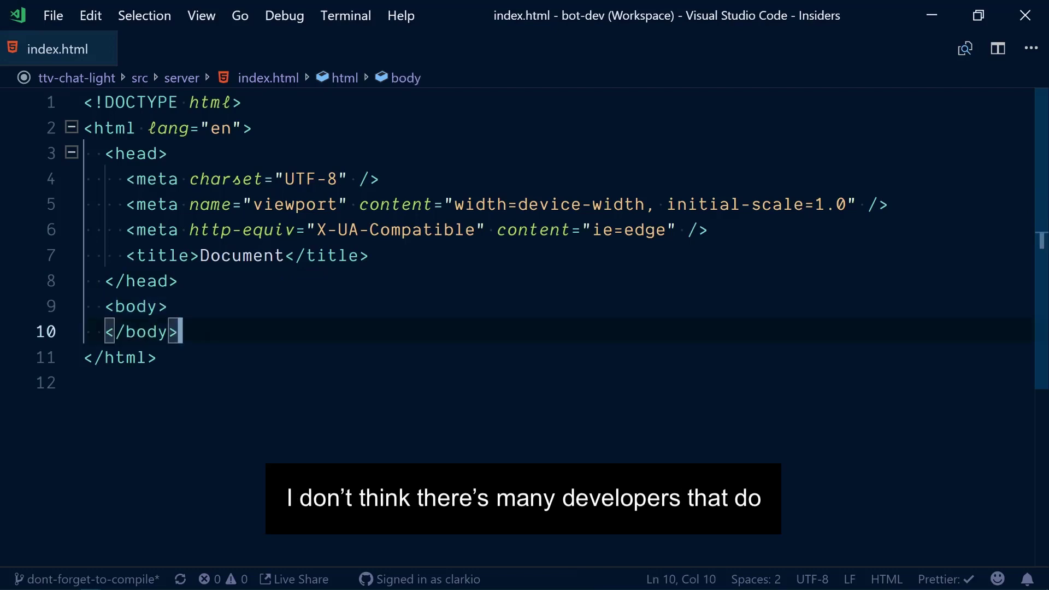
{"action": "key", "text": "Up"}
{"action": "key", "text": "Up"}
Run a two-line workspace search for <body> and </body>, finding one match in index.html.
{"action": "key", "text": "ctrl+shift+f"}
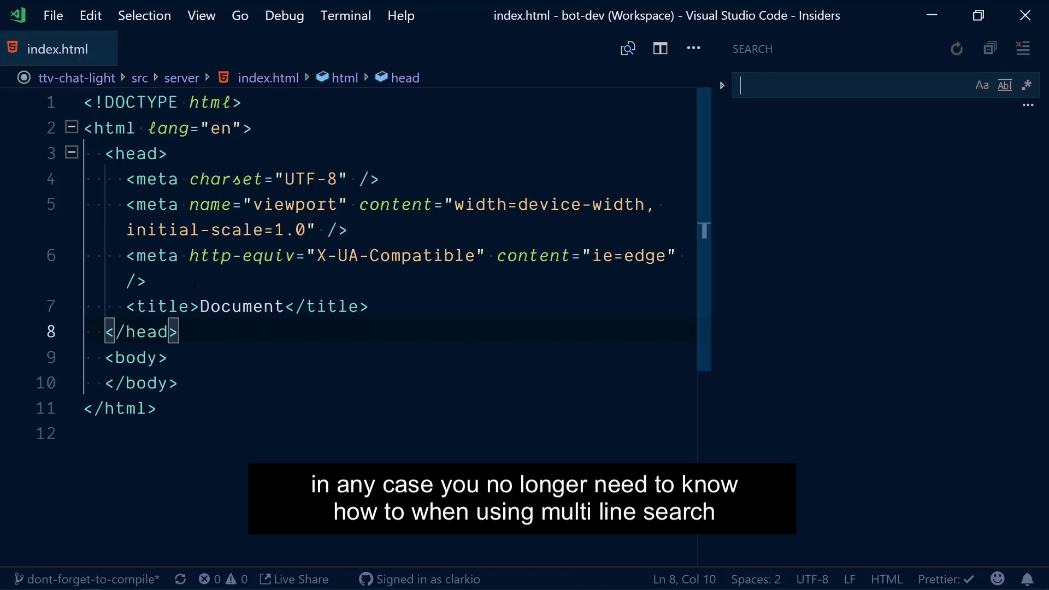
{"action": "type", "text": "body>"}
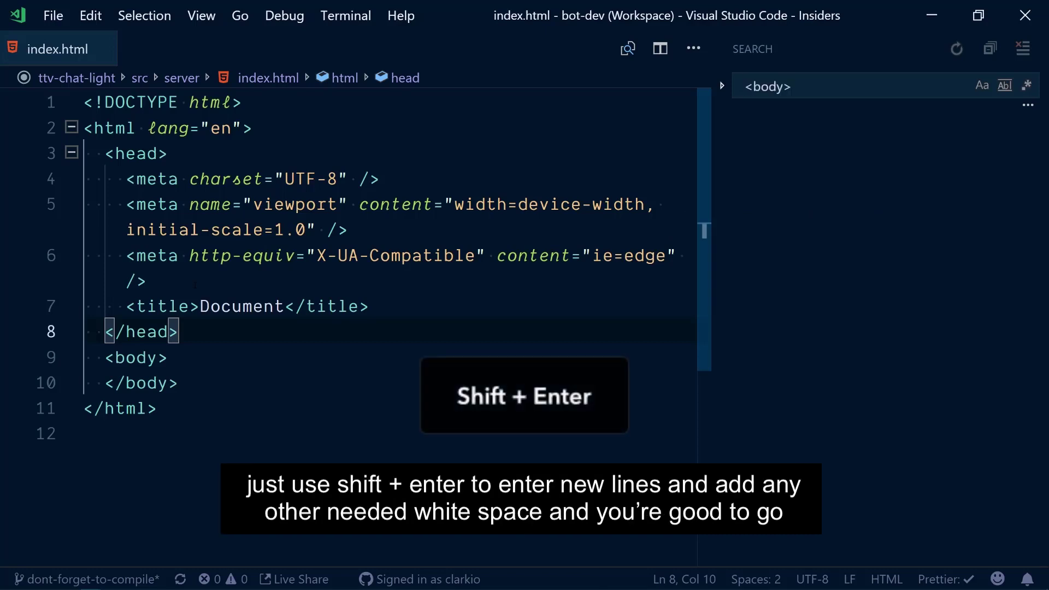
{"action": "key", "text": "shift+Return"}
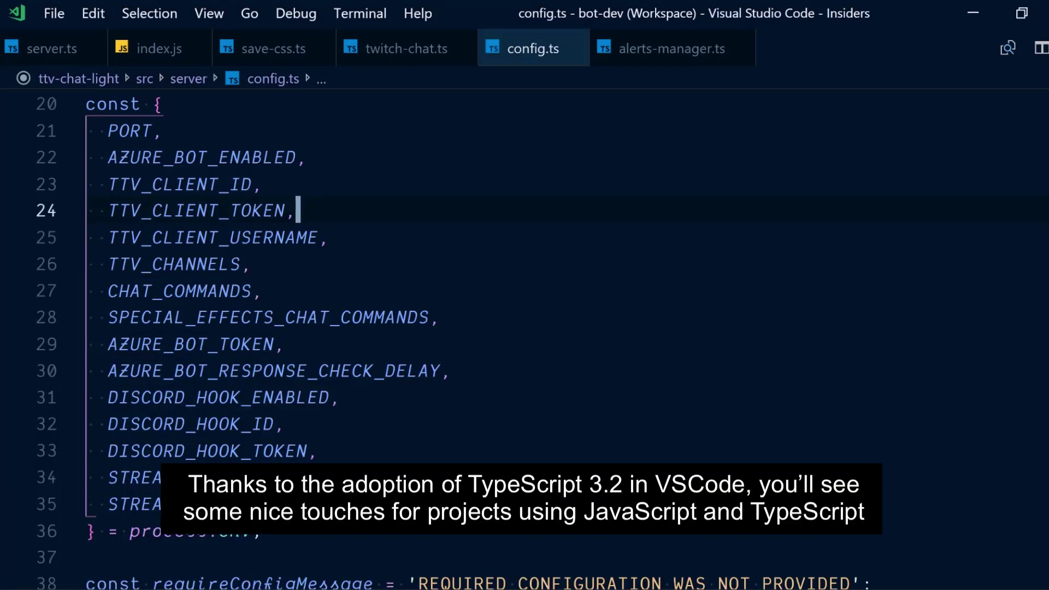
Rename the TTV_CLIENT_USERNAME symbol to TTV_CLIENT_USER via Rename Symbol and save config.ts.
{"action": "left_click", "coordinate": [253, 237]}
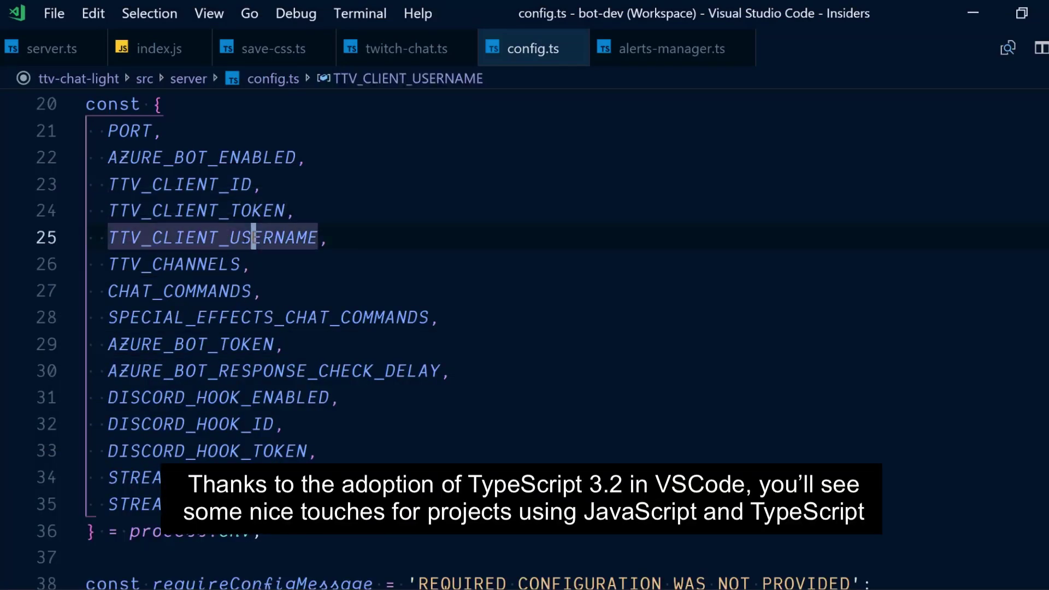
{"action": "right_click", "coordinate": [314, 238]}
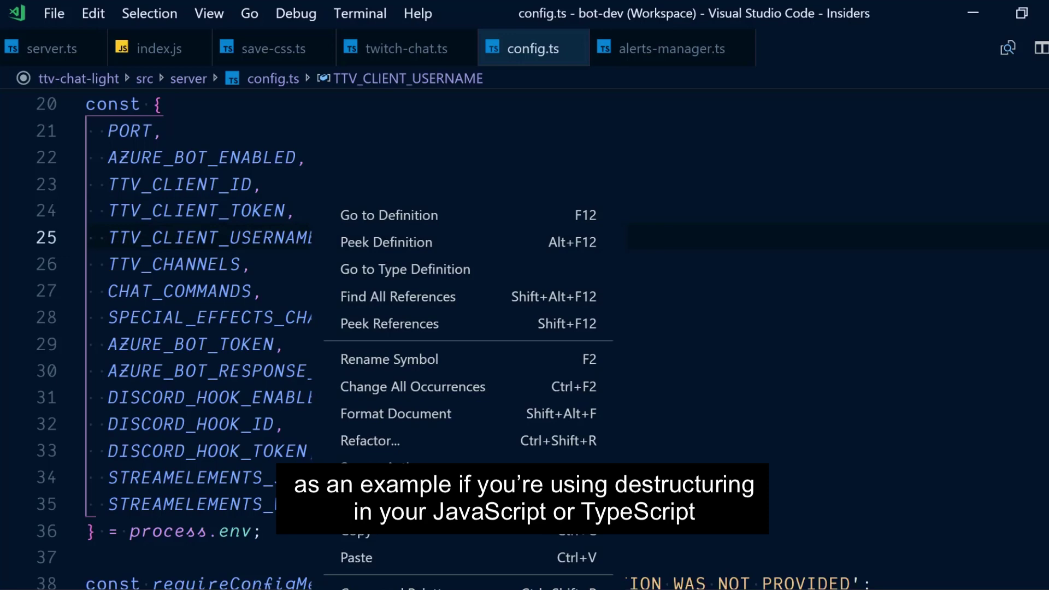
{"action": "left_click", "coordinate": [397, 359]}
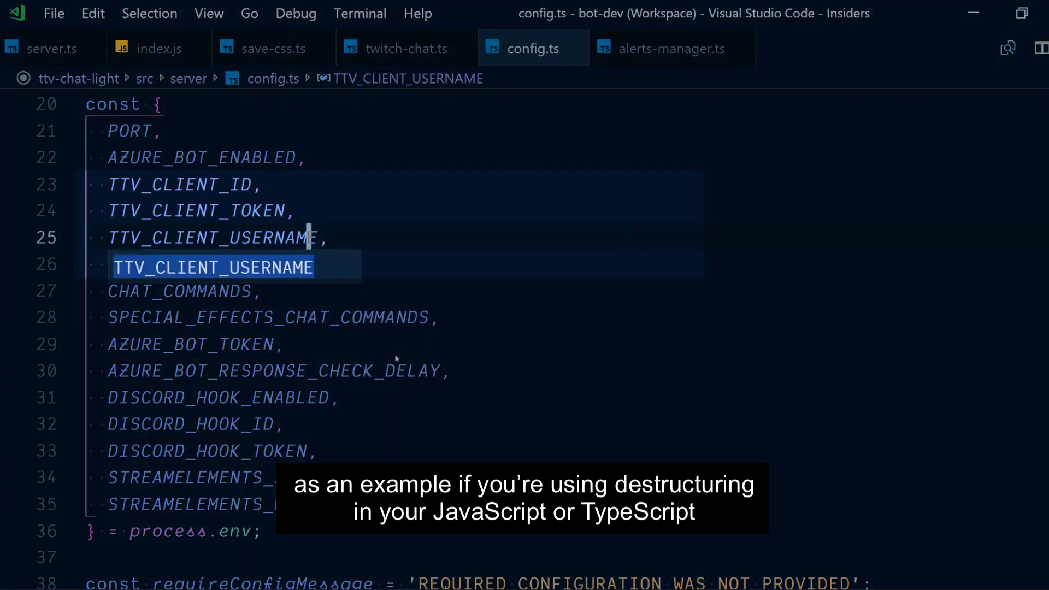
{"action": "key", "text": "End"}
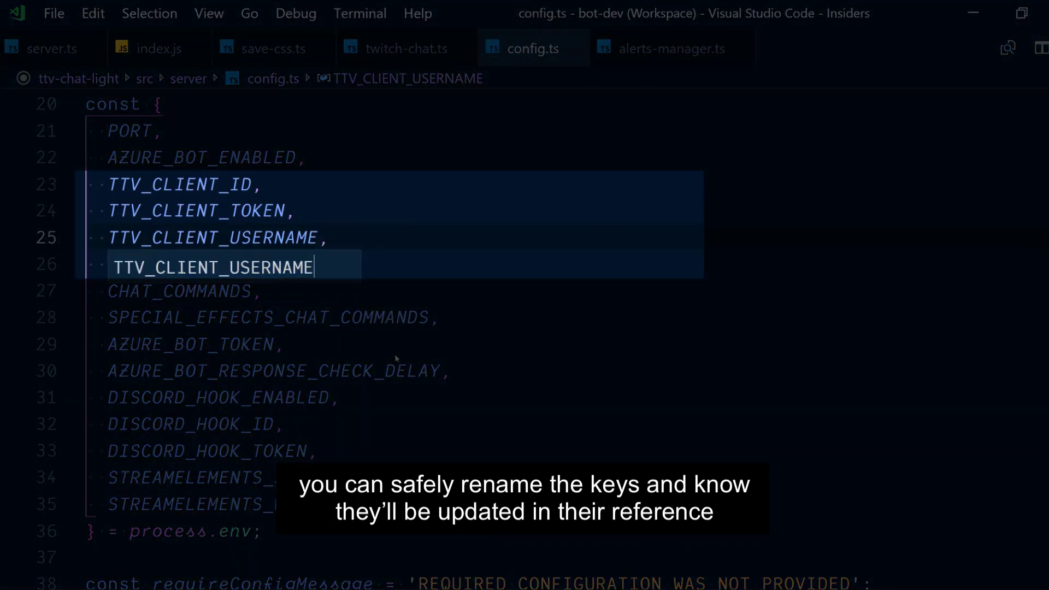
{"action": "key", "text": "Return"}
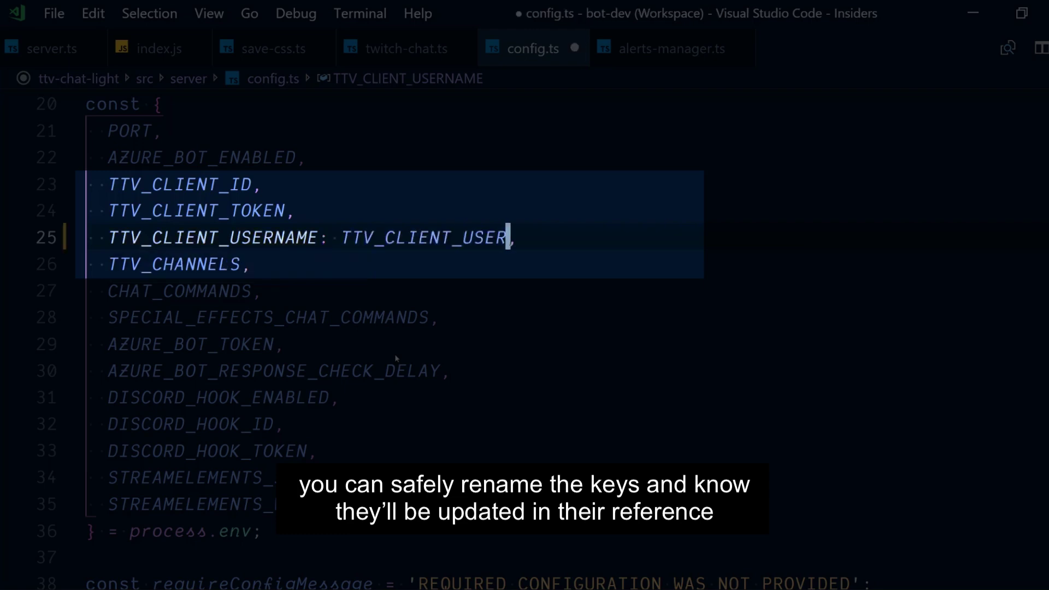
{"action": "key", "text": "ctrl+s"}
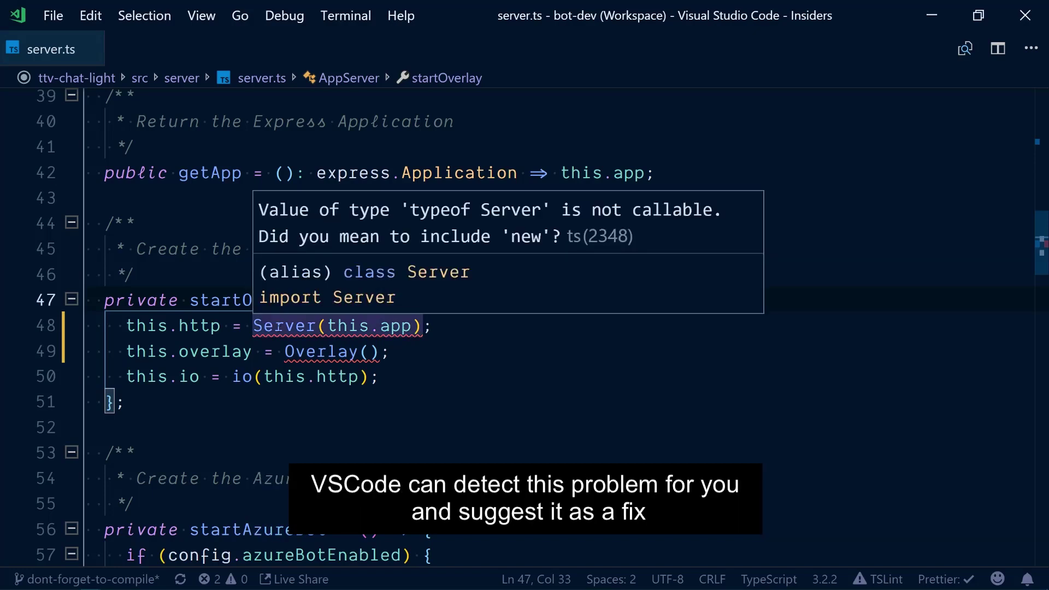
Inspect the missing 'new' error and move the caret onto the Server call on line 48.
{"action": "left_click_drag", "start_coordinate": [259, 238], "coordinate": [652, 232]}
{"action": "left_click", "coordinate": [652, 232]}
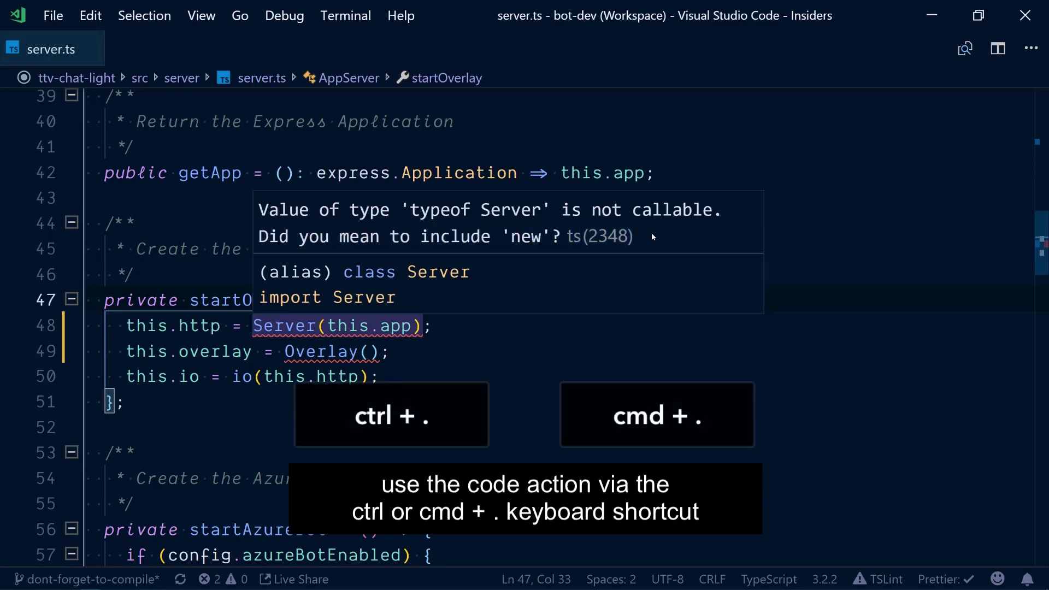
{"action": "key", "text": "Down"}
{"action": "key", "text": "Down"}
{"action": "key", "text": "Up"}
{"action": "key", "text": "ctrl+Left"}
{"action": "key", "text": "ctrl+Left"}
{"action": "key", "text": "ctrl+Left"}
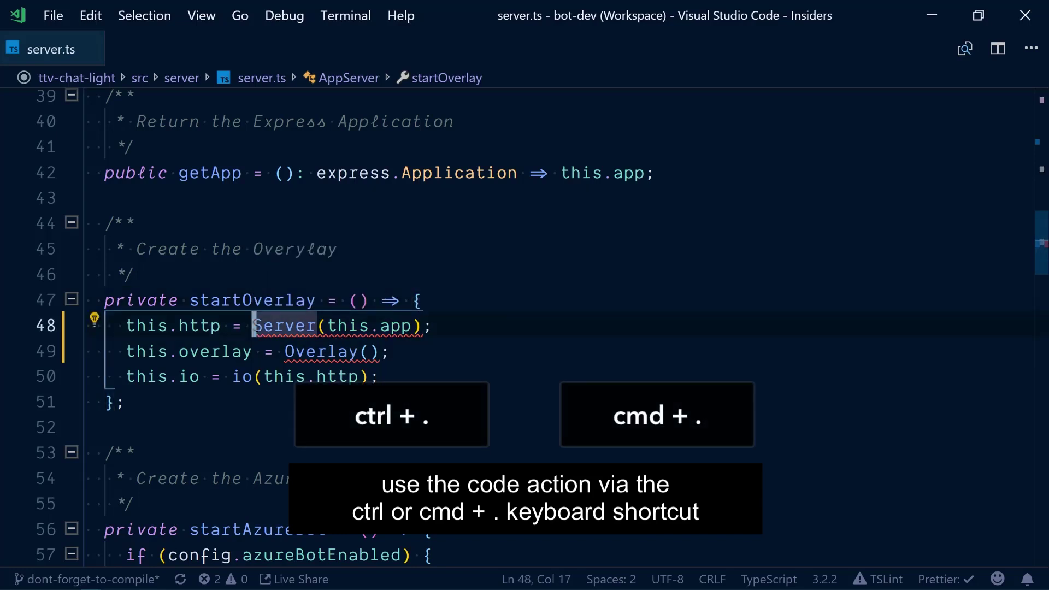
Apply the quick fix 'Add missing new operator to all calls' for Server and Overlay.
{"action": "key", "text": "ctrl+period"}
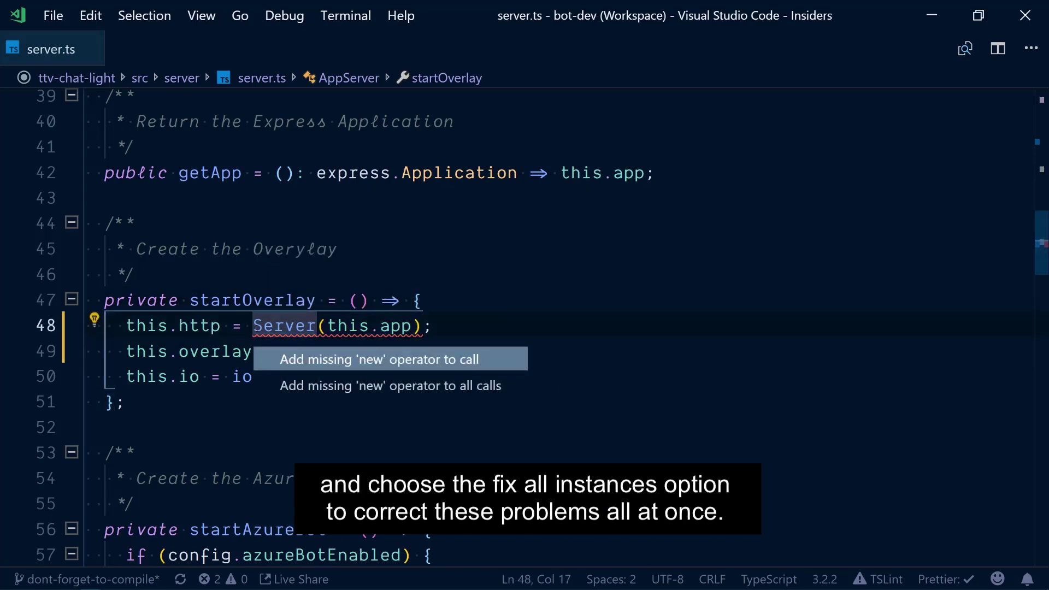
{"action": "key", "text": "Down"}
{"action": "key", "text": "Return"}
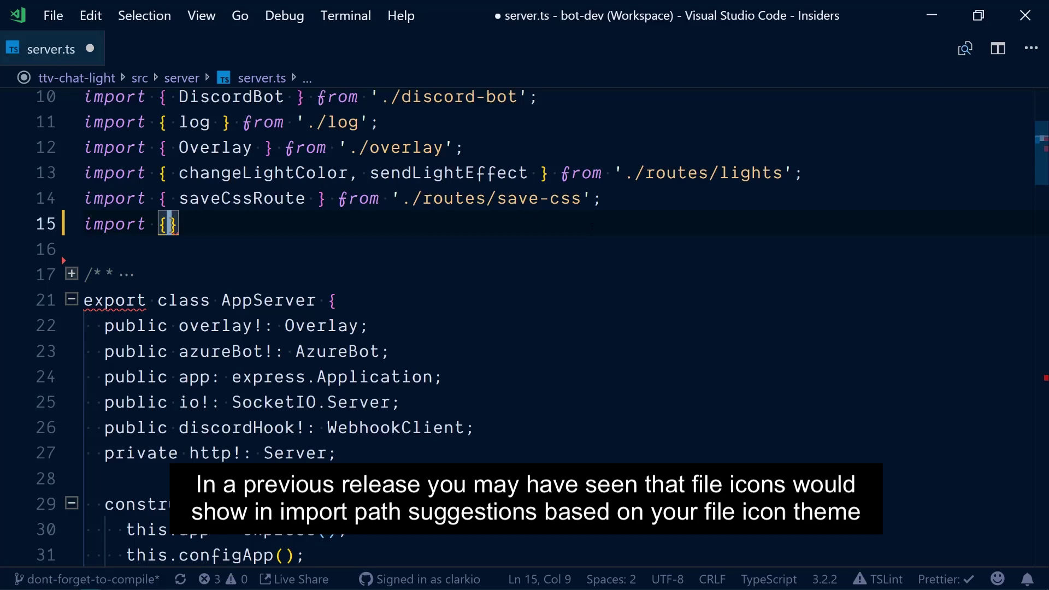
{"action": "type", "text": "{ scenesRoute "}
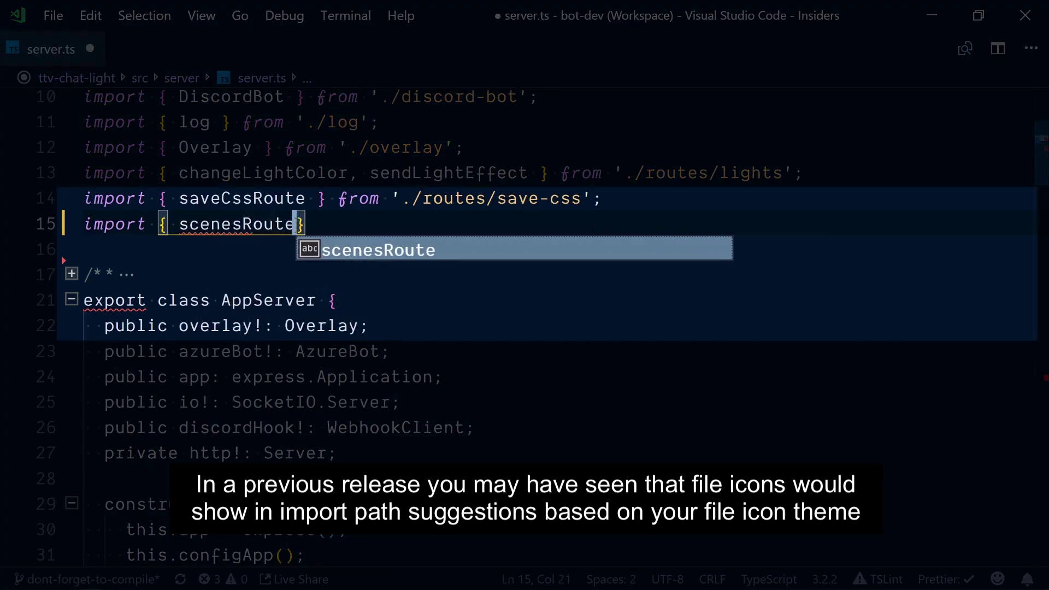
{"action": "type", "text": "} from "}
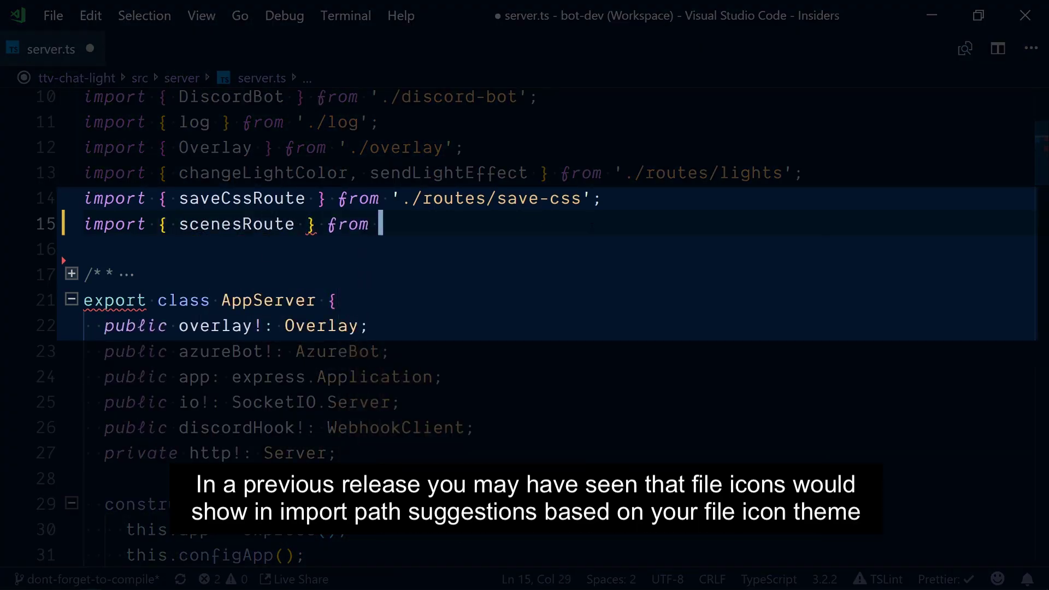
{"action": "type", "text": "'."}
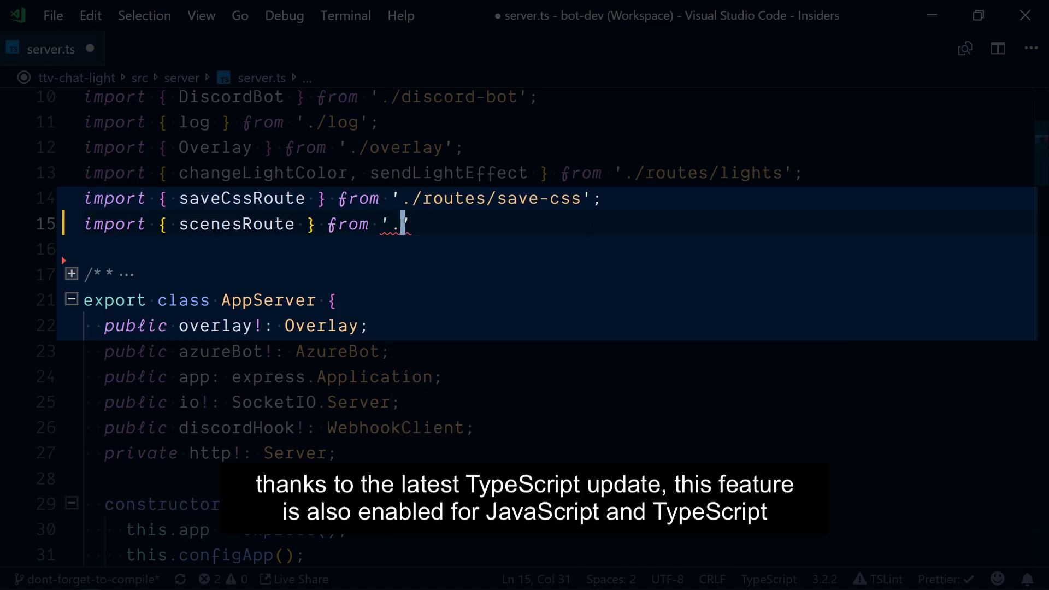
{"action": "type", "text": "/route"}
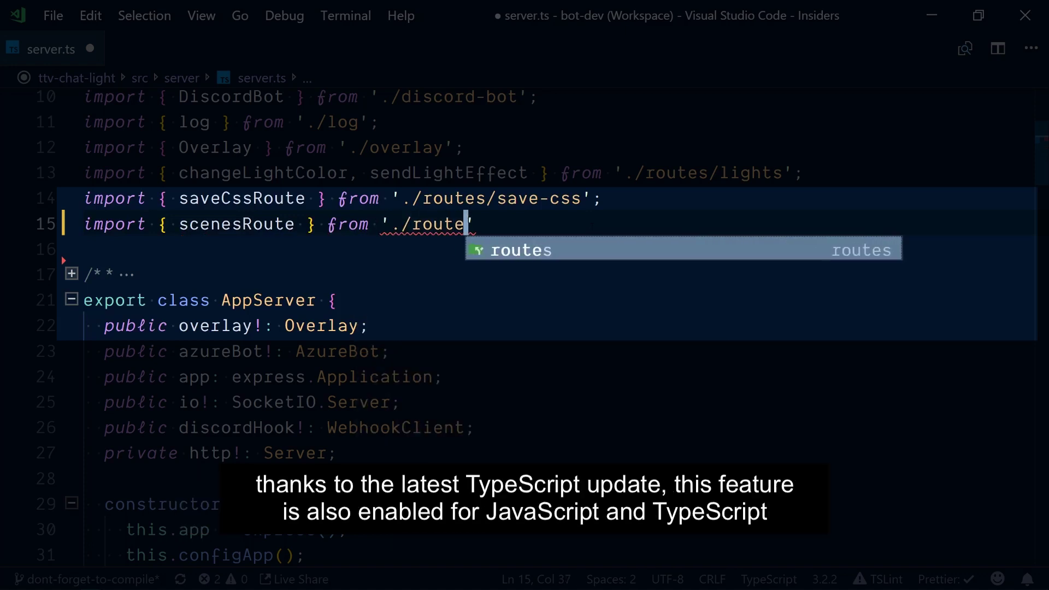
{"action": "type", "text": "s/sc"}
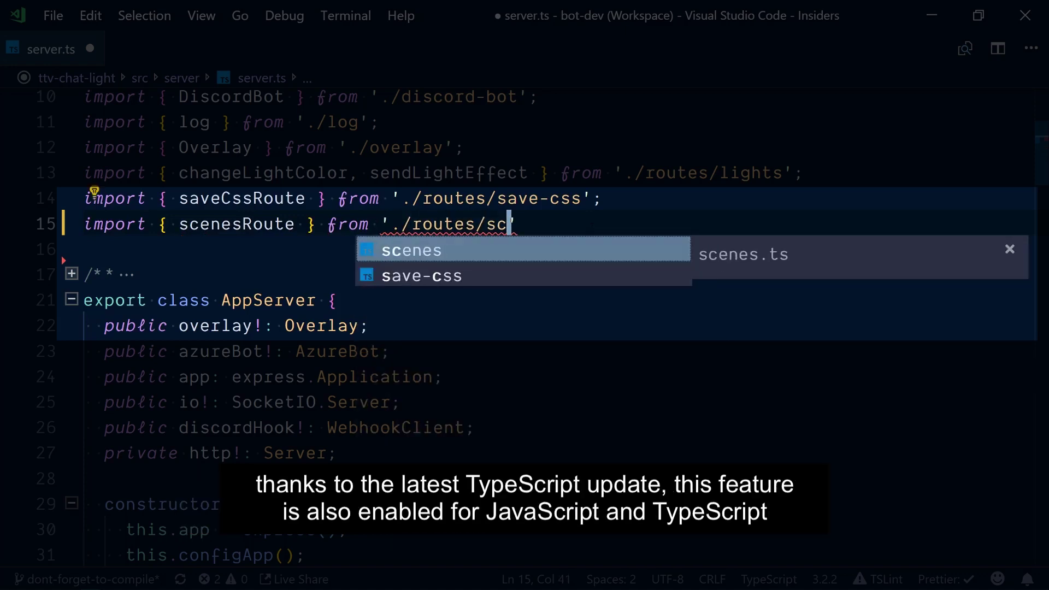
Complete the import path as './routes/scenes' from the suggestions and save server.ts.
{"action": "key", "text": "Down"}
{"action": "key", "text": "Up"}
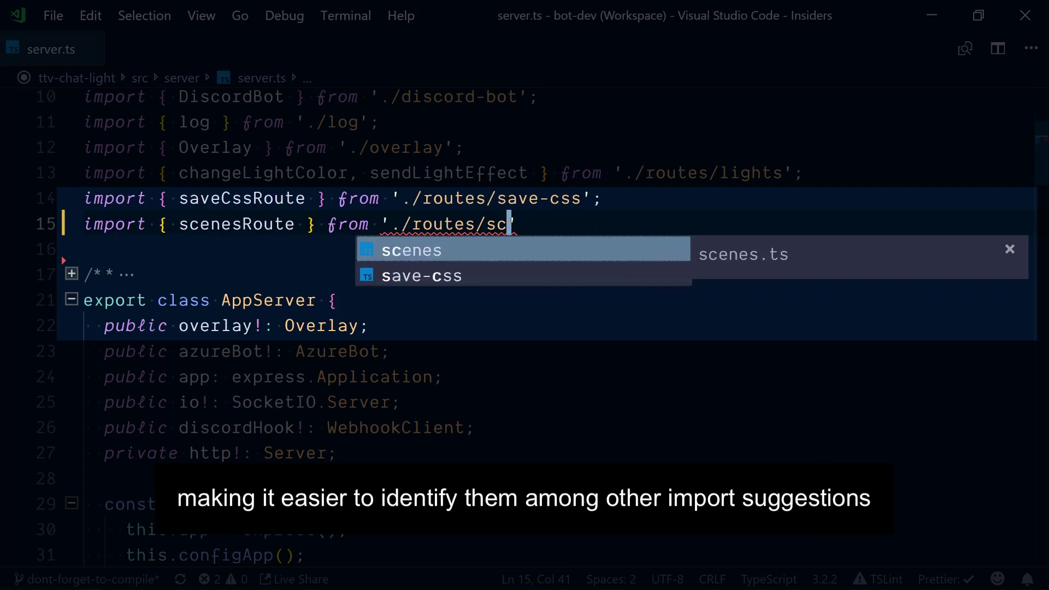
{"action": "key", "text": "Return"}
{"action": "key", "text": "ctrl+s"}
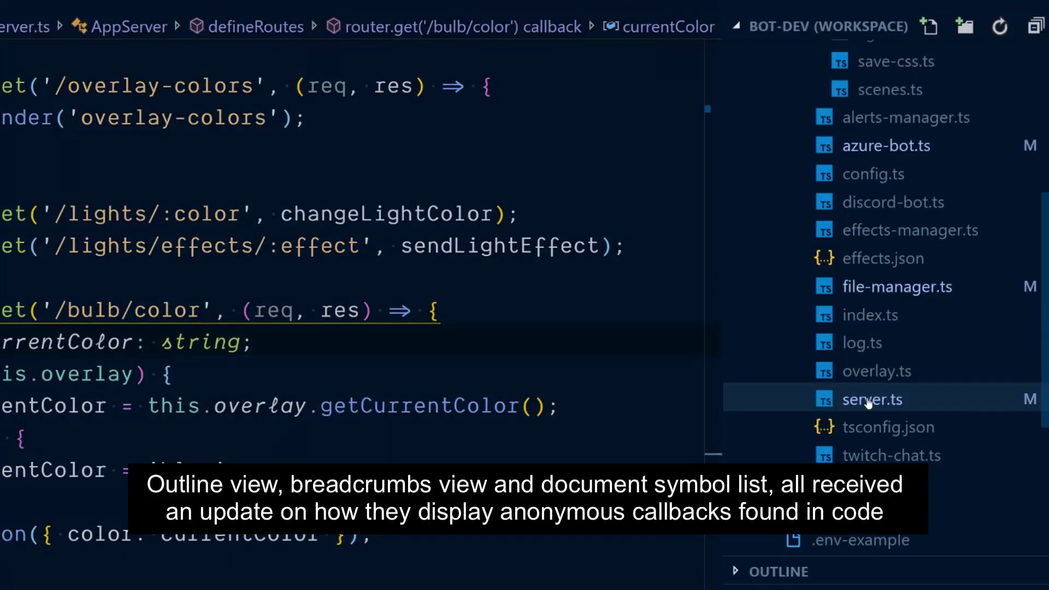
Expand defineRoutes in the outline to the '/bulb/color' callback's currentColor, then jump to '/overlay-colors'.
{"action": "left_click", "coordinate": [792, 572]}
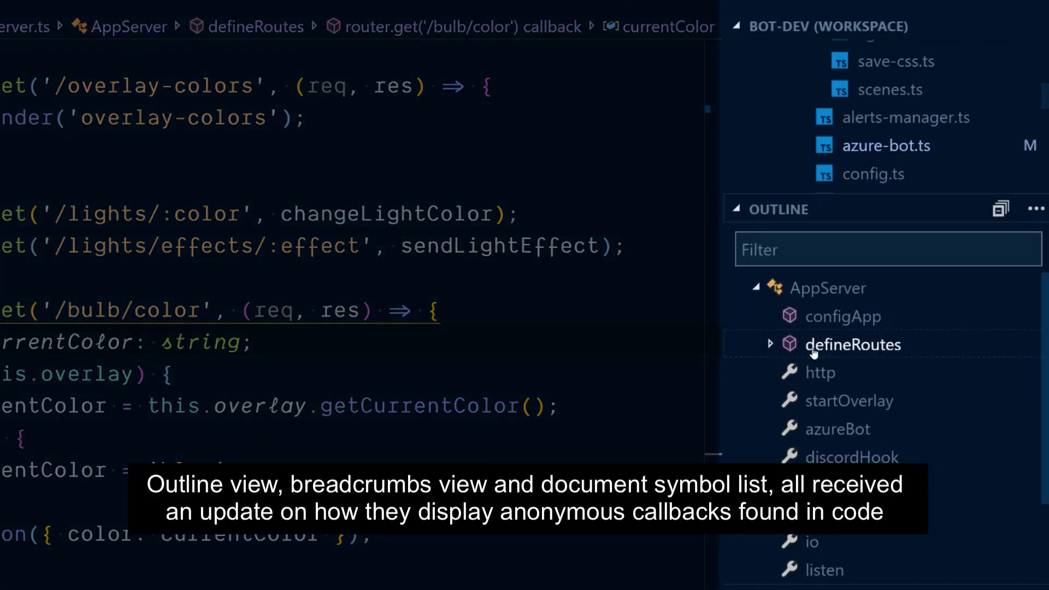
{"action": "left_click", "coordinate": [772, 346]}
{"action": "left_click", "coordinate": [834, 373]}
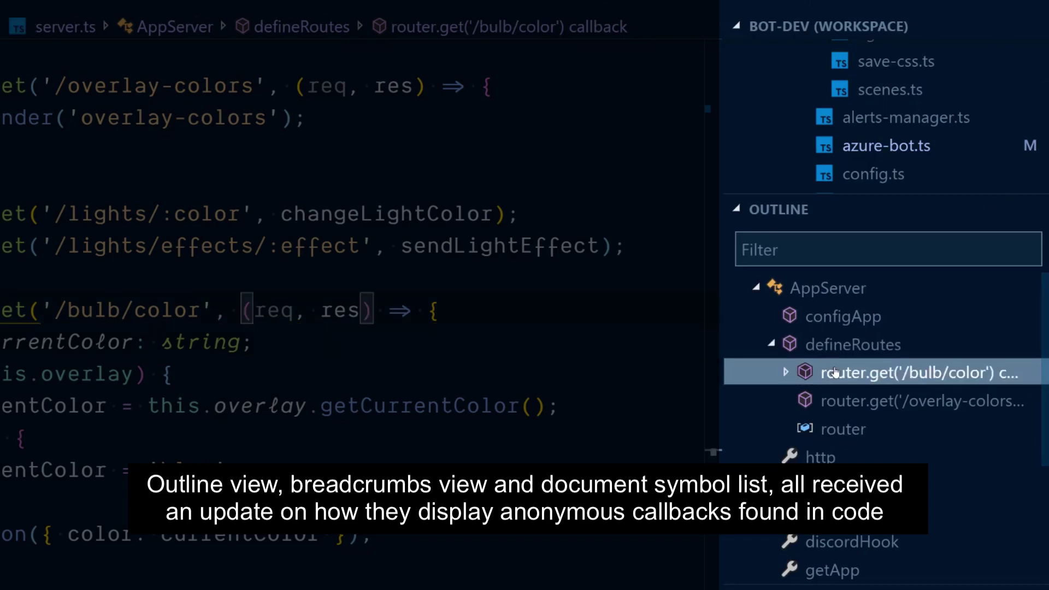
{"action": "left_click", "coordinate": [788, 374]}
{"action": "left_click", "coordinate": [853, 402]}
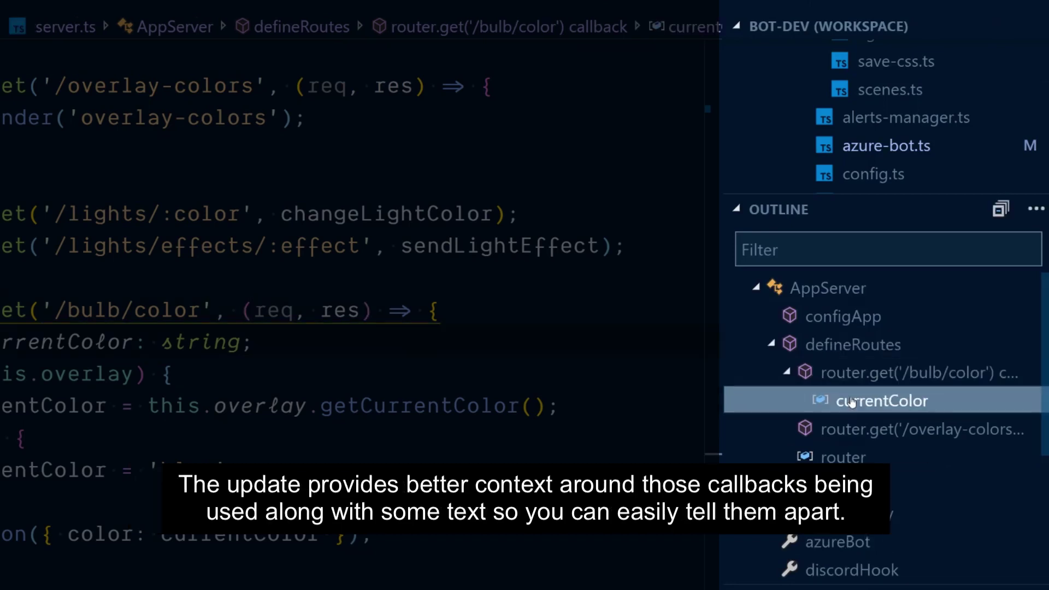
{"action": "left_click", "coordinate": [885, 434]}
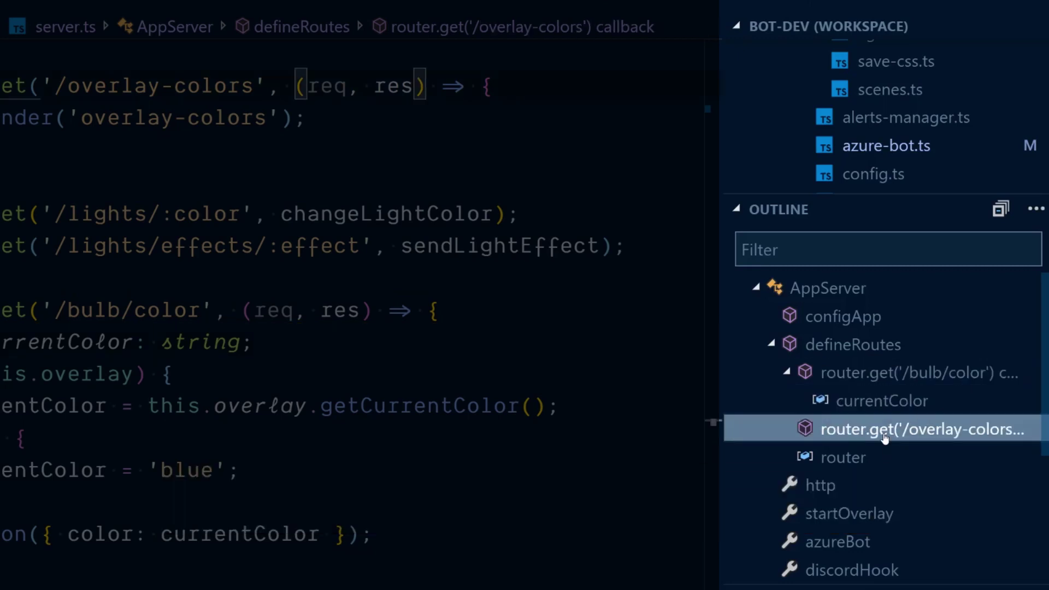